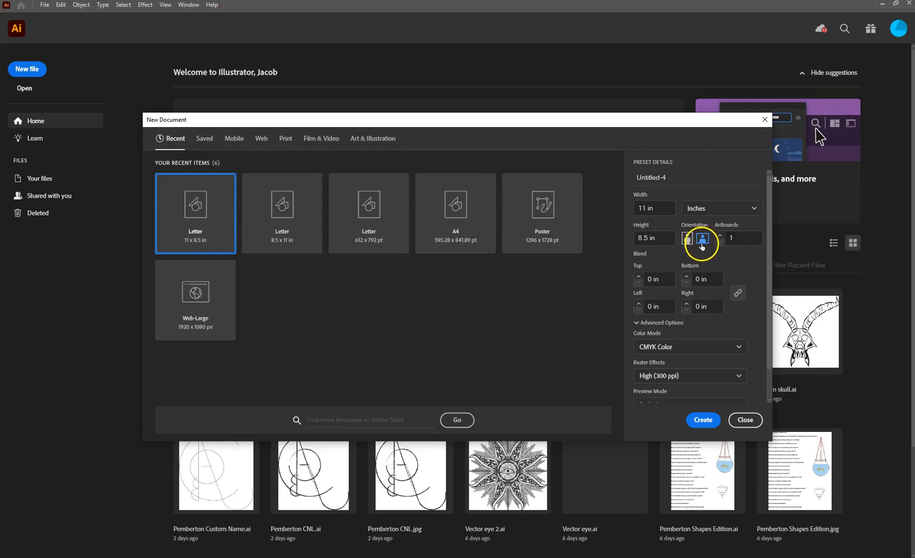
Step: Create a new Letter document, 11 × 8.5 in, in landscape orientation
scroll(693, 344, "down", 1)
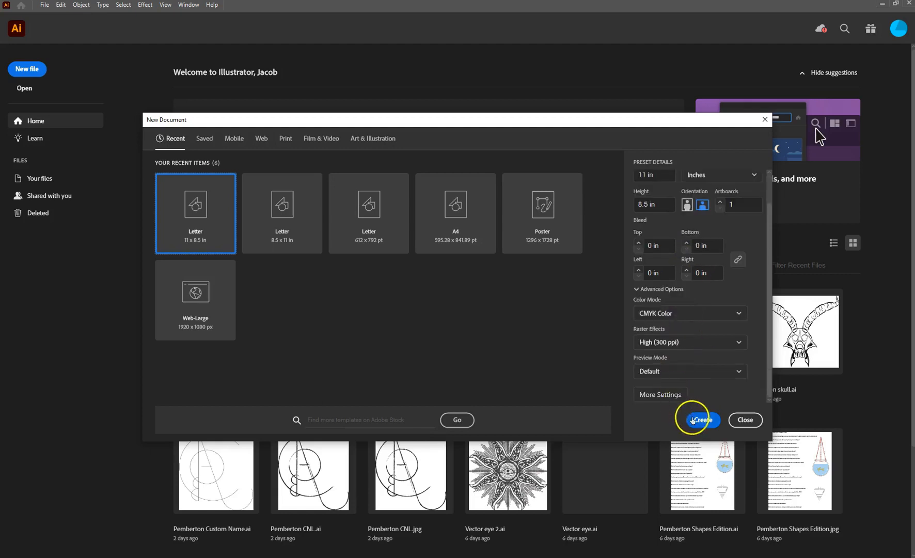
scroll(714, 344, "up", 1)
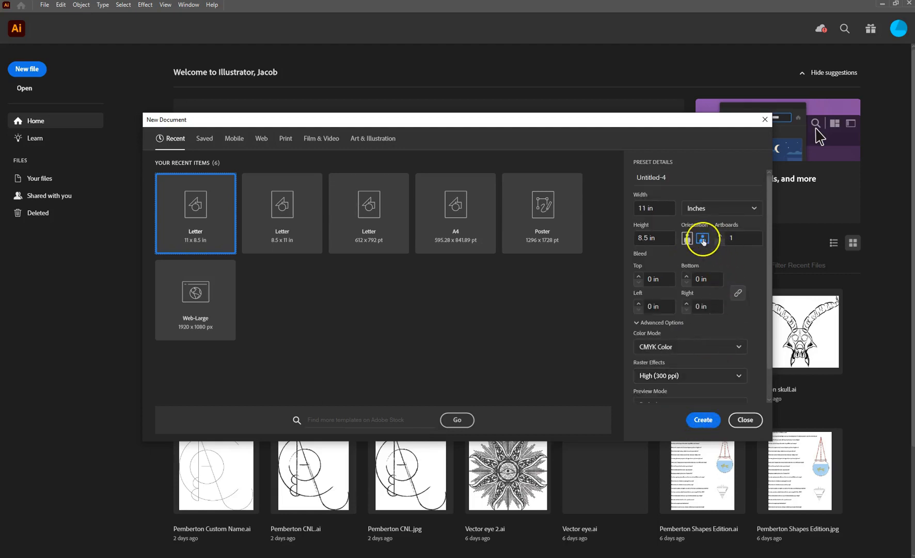
left_click(695, 420)
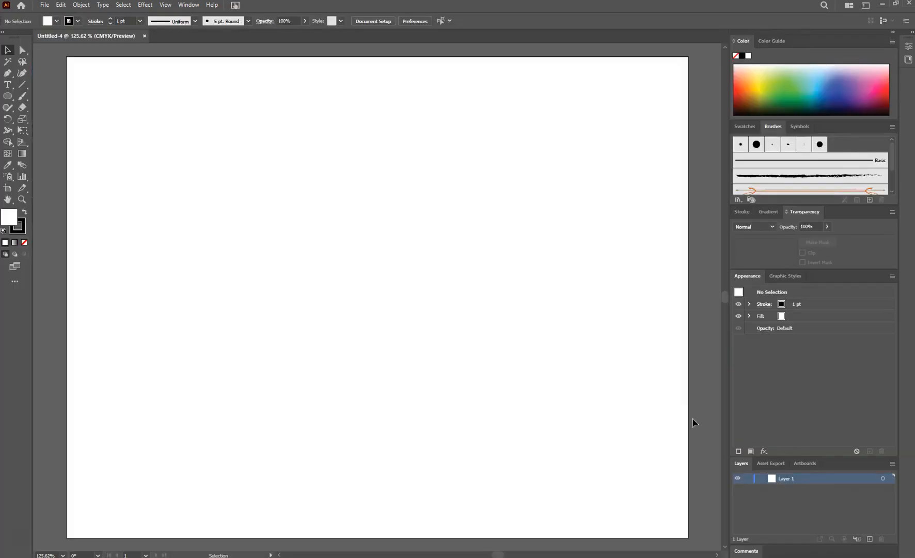
Step: Place the image Pemberton CN roughs.jpg onto the artboard
left_click(45, 5)
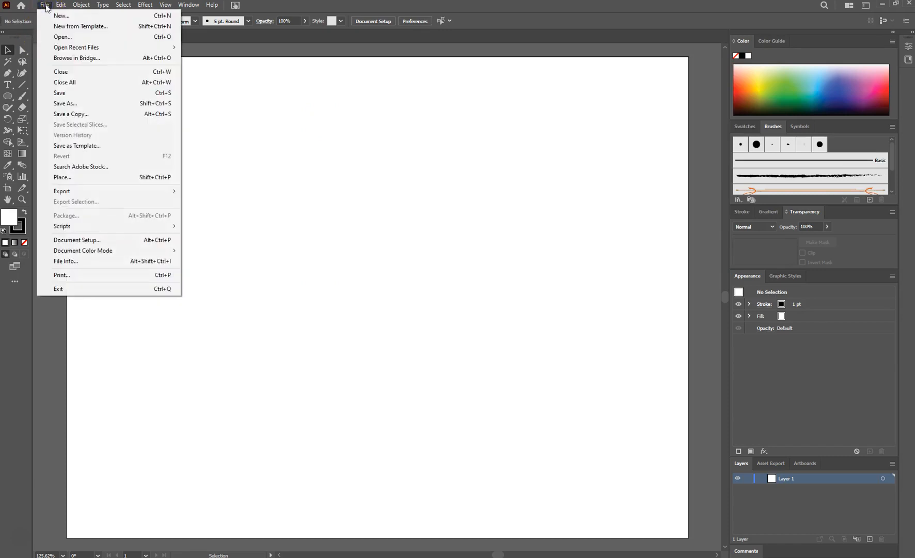
left_click(74, 179)
left_click(108, 103)
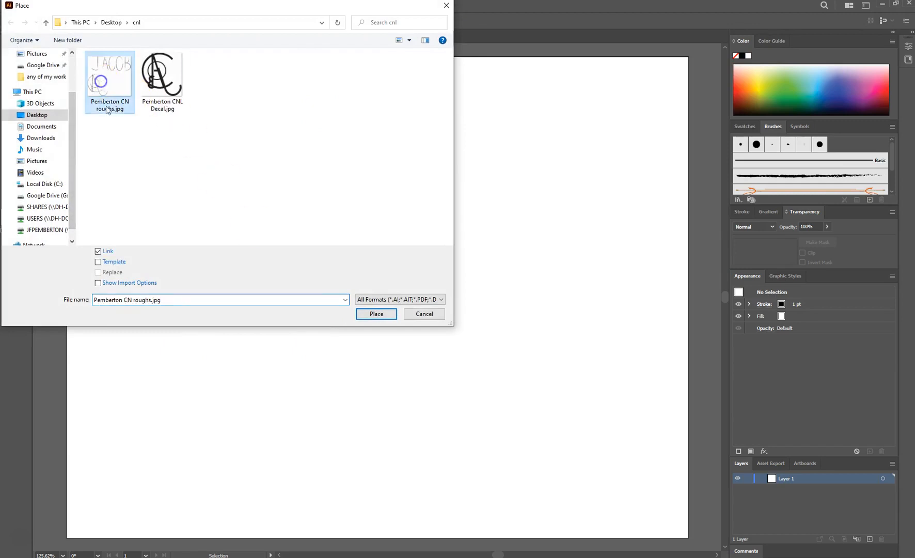
left_click(377, 313)
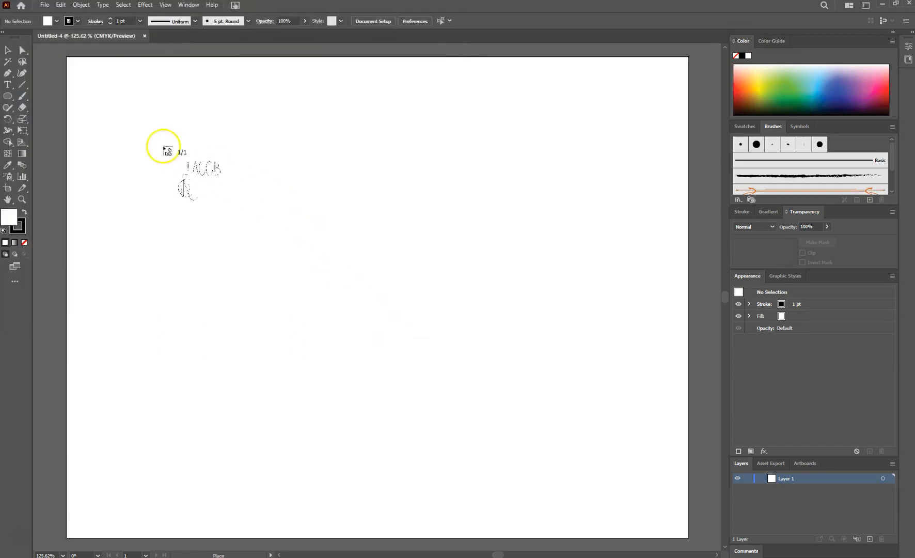
left_click(98, 92)
Step: Move and enlarge the sketch image so it fills most of the artboard
left_click_drag(313, 301, 374, 287)
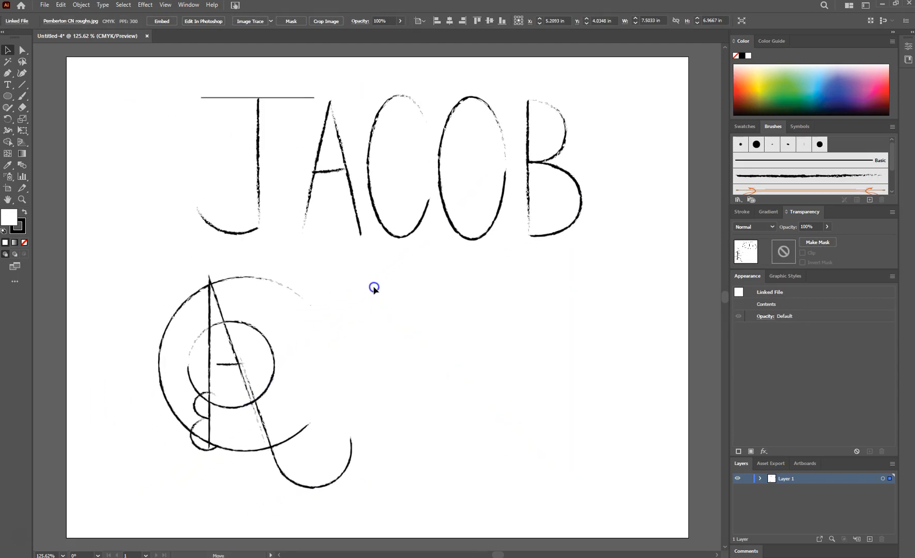
left_click_drag(156, 88, 111, 58)
left_click_drag(583, 489, 629, 532)
left_click(653, 431)
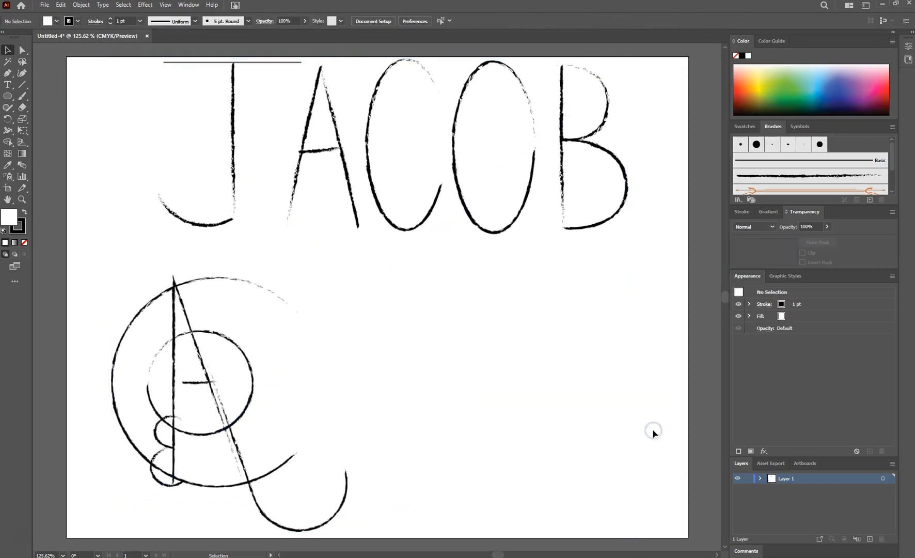
Step: Embed the placed sketch image into the document
left_click(345, 194)
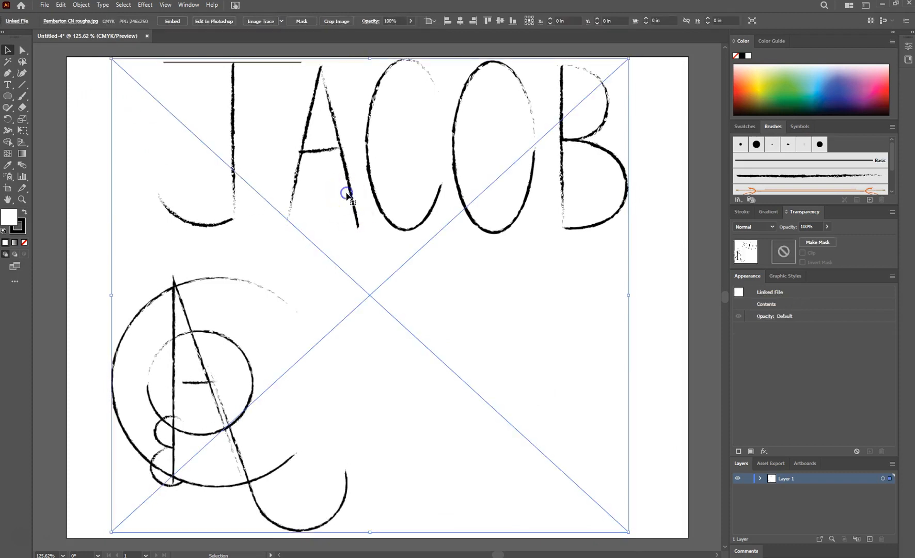
left_click(173, 23)
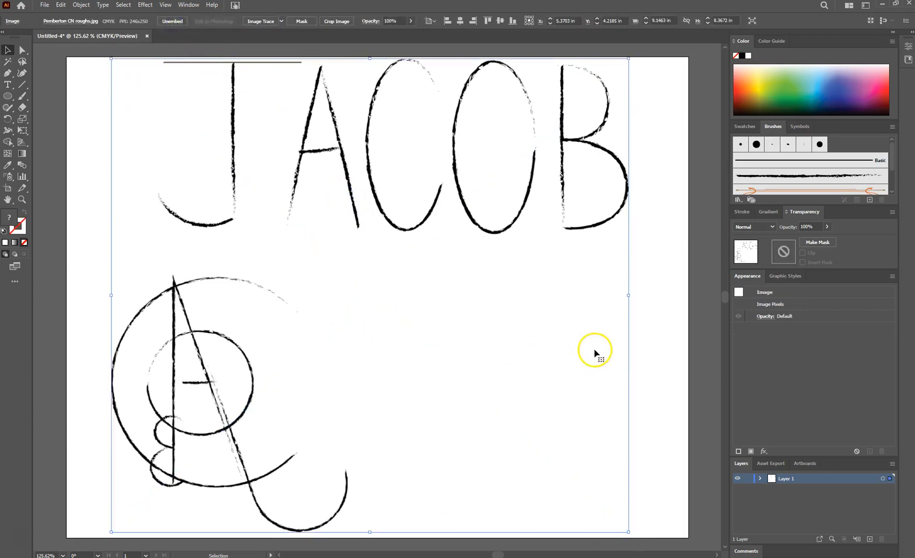
left_click(650, 319)
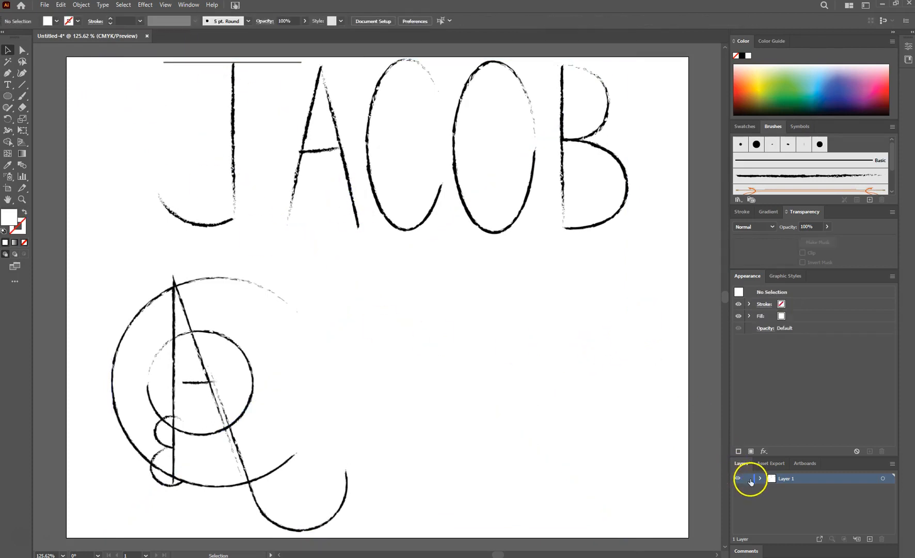
Step: Lock Layer 1 and add a new layer above it for tracing
left_click(748, 479)
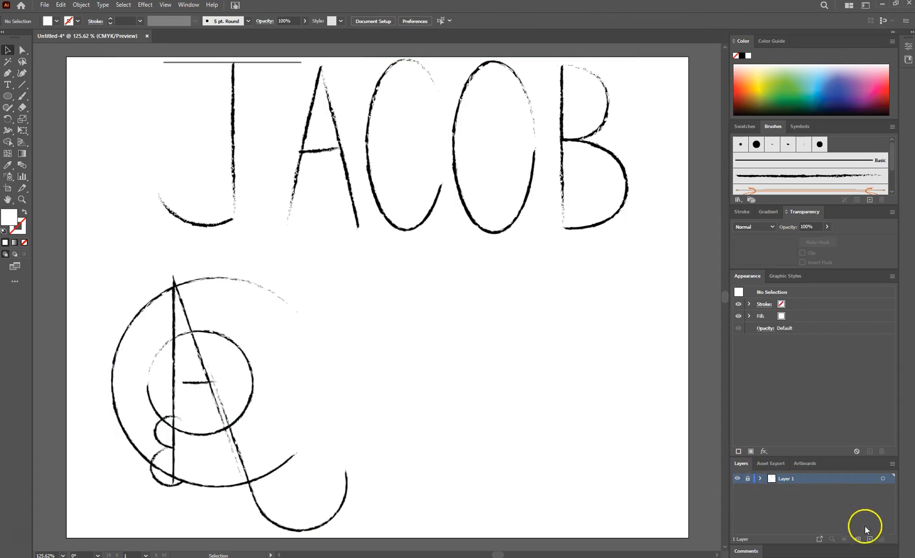
left_click(870, 539)
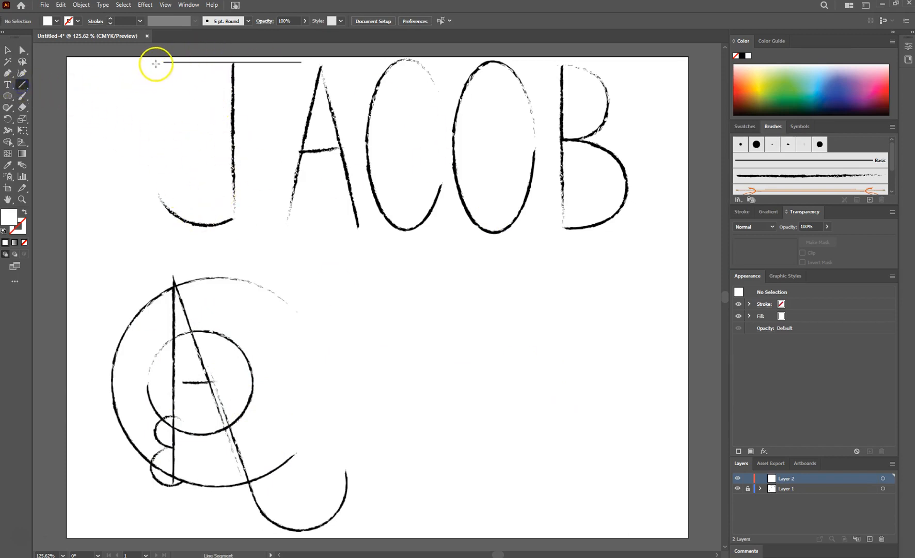
Step: Draw a horizontal line about 2.46 in long over the J's top bar, with no fill and black stroke
left_click_drag(235, 72, 293, 53)
left_click(4, 232)
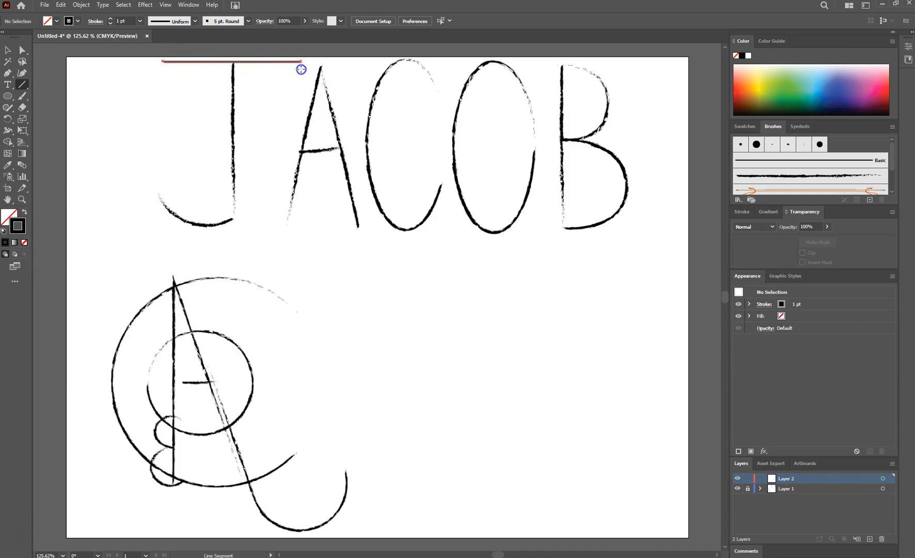
left_click_drag(303, 69, 303, 67)
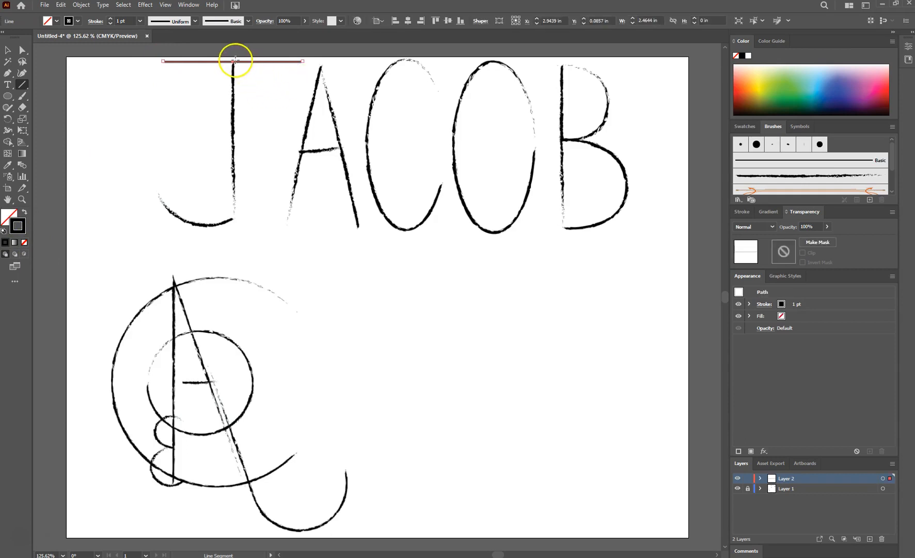
Step: Draw a vertical line about 2.76 in tall down the J's stem
left_click_drag(235, 61, 233, 118)
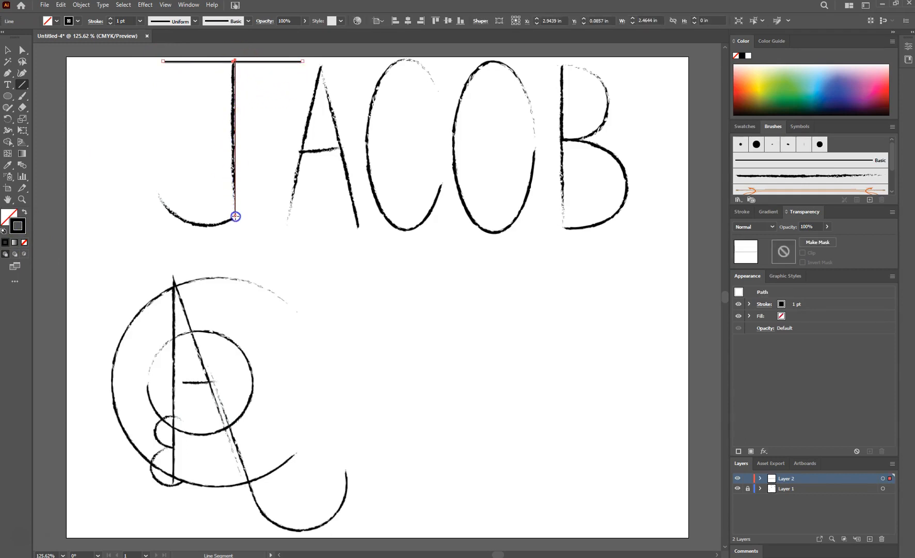
left_click_drag(250, 216, 250, 216)
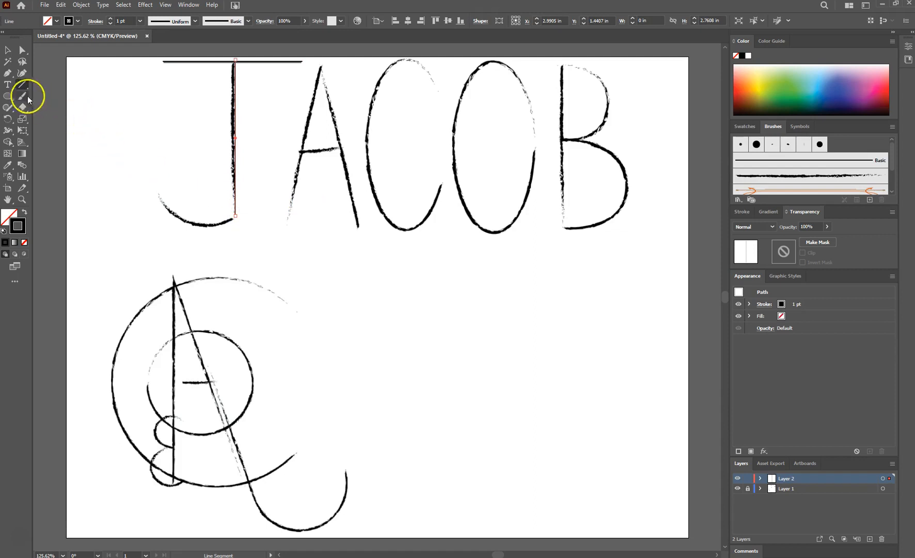
Step: Draw a circle about 2.02 in wide and move it over the J's curved bottom
left_click(7, 96)
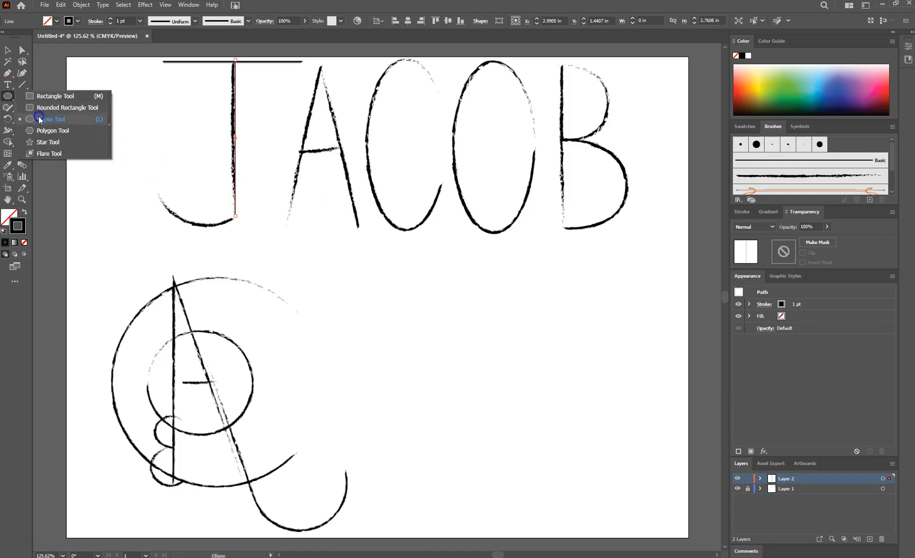
left_click(38, 115)
left_click_drag(152, 138, 183, 196)
left_click(8, 50)
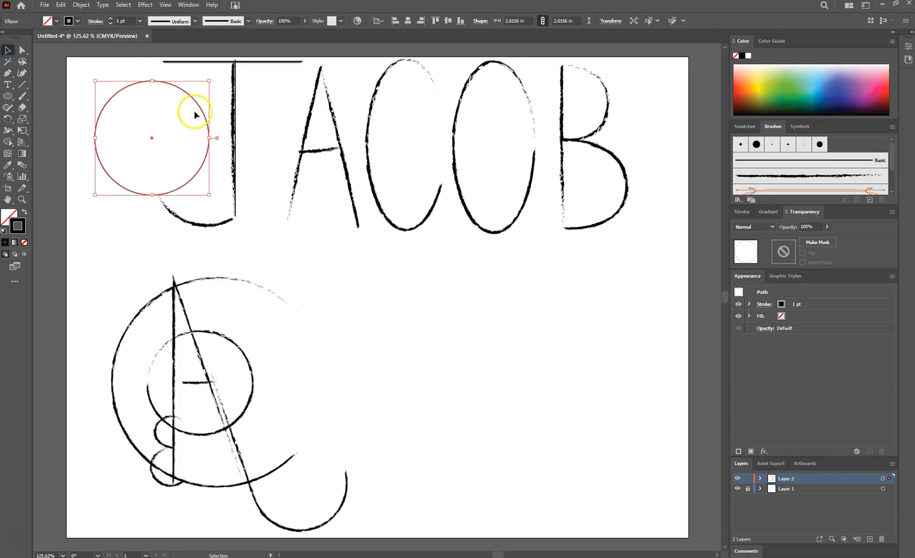
left_click_drag(186, 98, 232, 133)
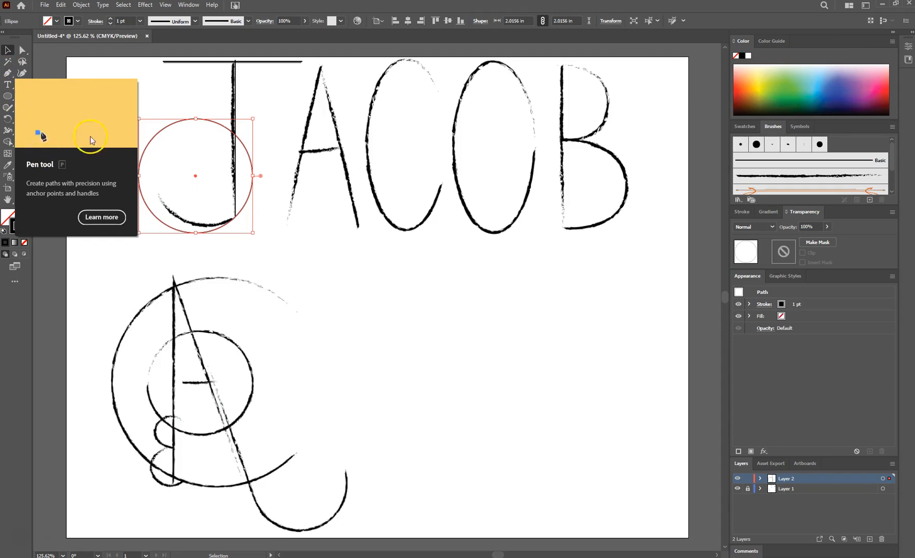
Step: Add anchor points to the circle where it meets the J's stem and the end of its hook
left_click(8, 73)
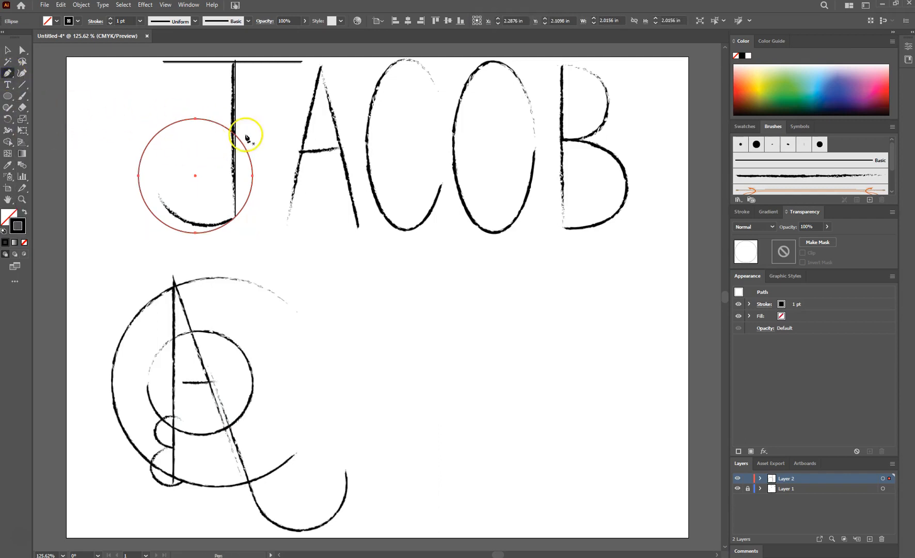
left_click(238, 215)
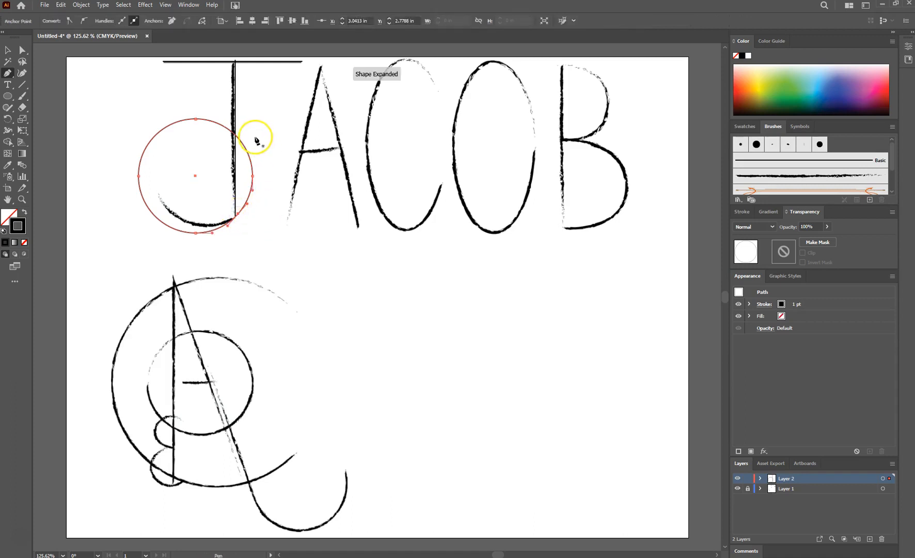
left_click(143, 199)
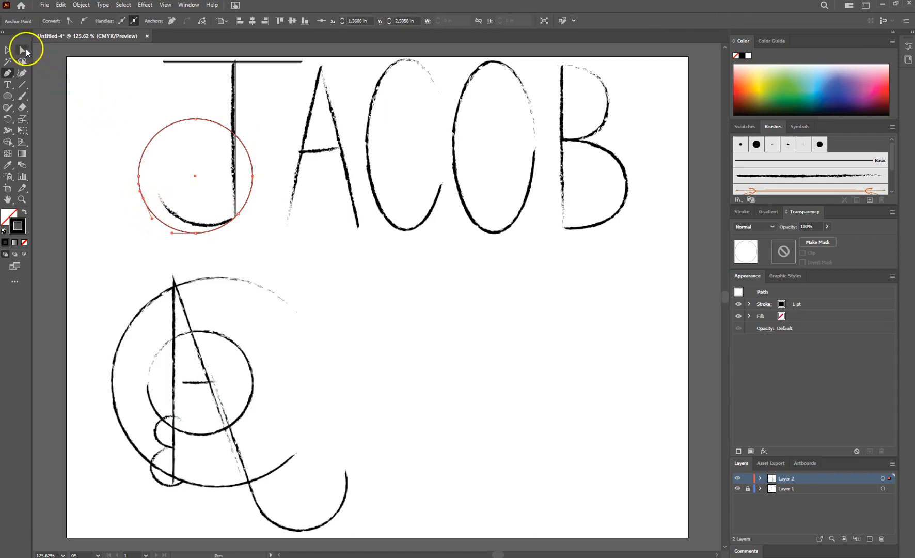
Step: Delete the circle's upper anchor points so only the J's bottom curve remains
left_click(23, 50)
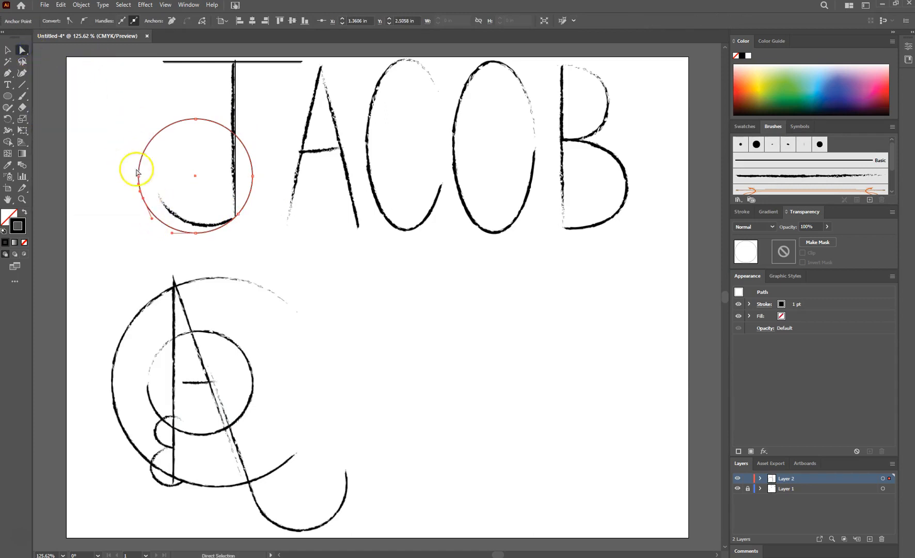
left_click(140, 177)
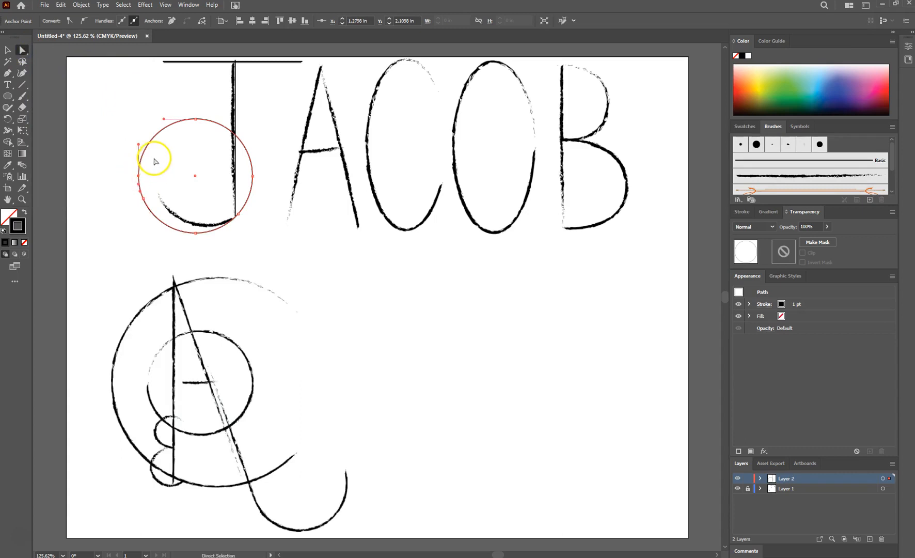
key("Delete")
left_click(195, 119)
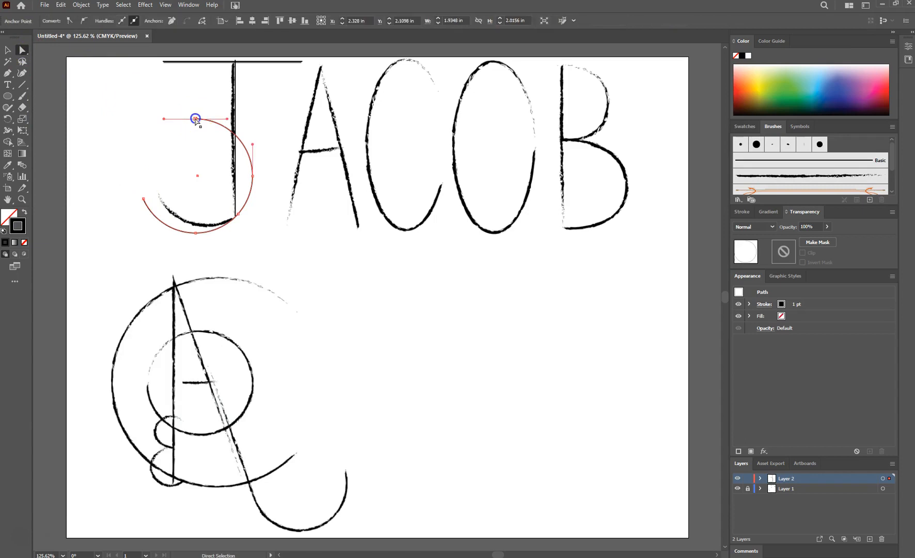
key("Delete")
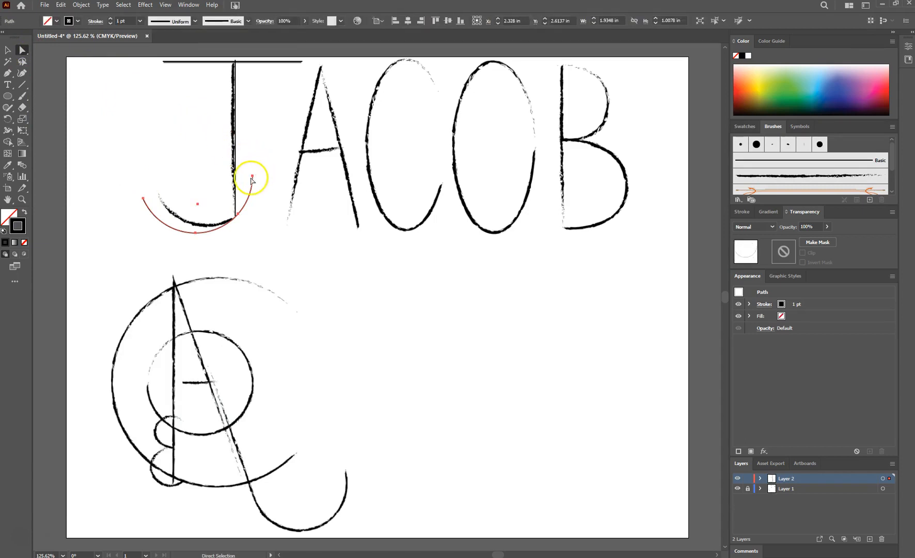
key("Delete")
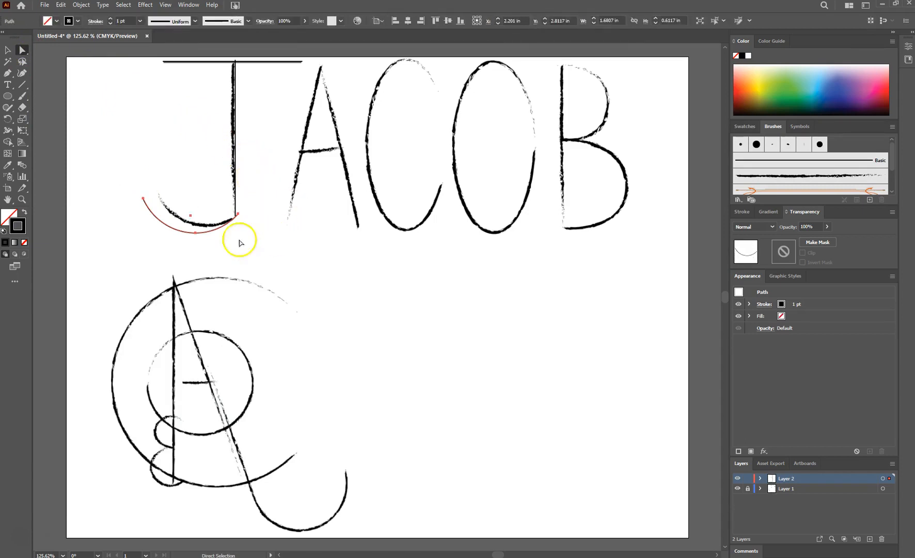
left_click(8, 49)
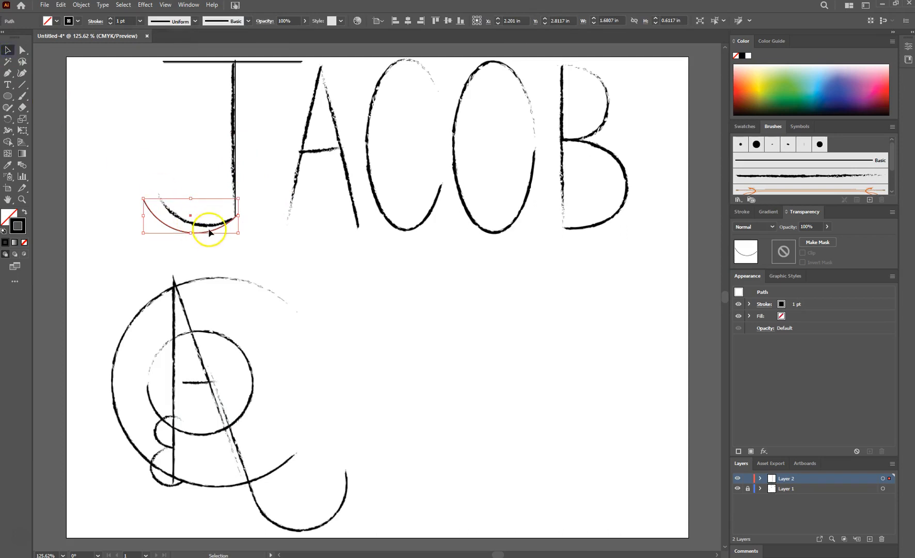
left_click_drag(210, 235, 208, 235)
left_click(333, 267)
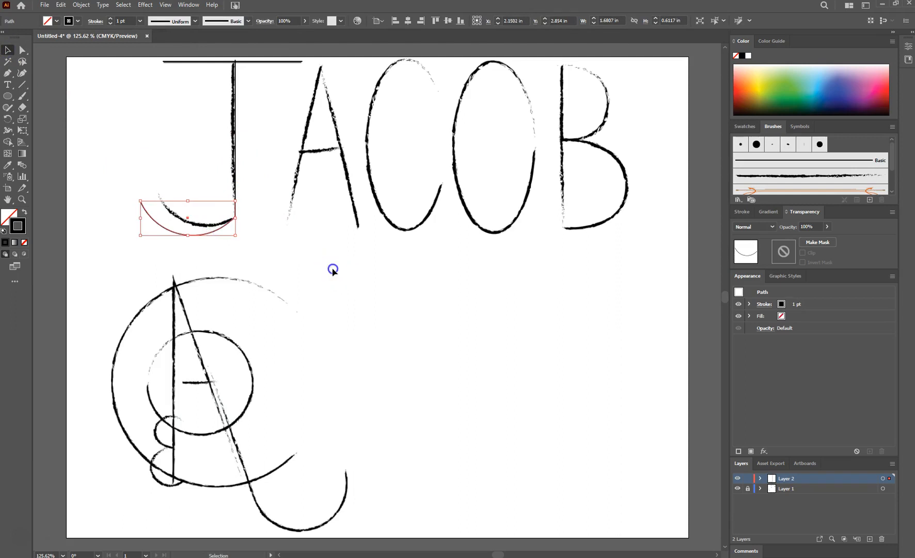
Step: Draw straight lines for the A's two diagonal strokes and its crossbar
left_click(22, 87)
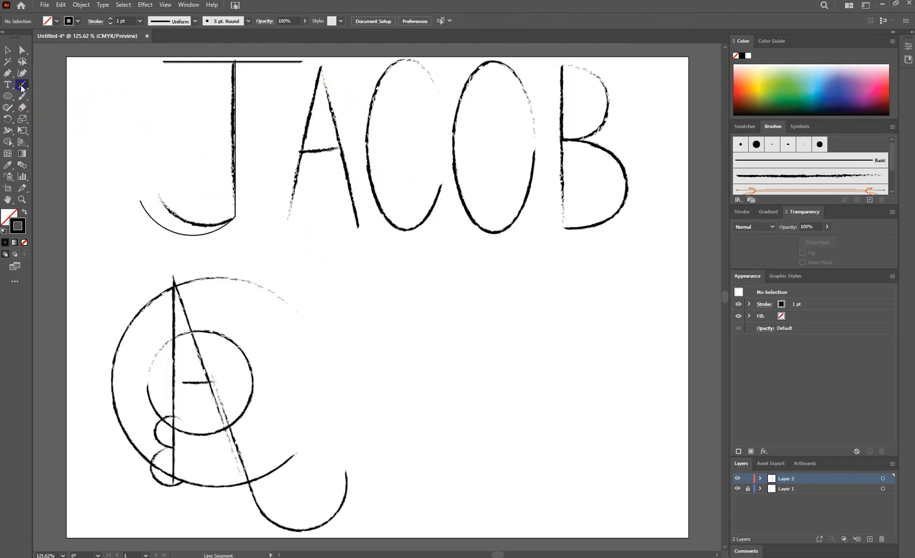
left_click_drag(286, 224, 320, 61)
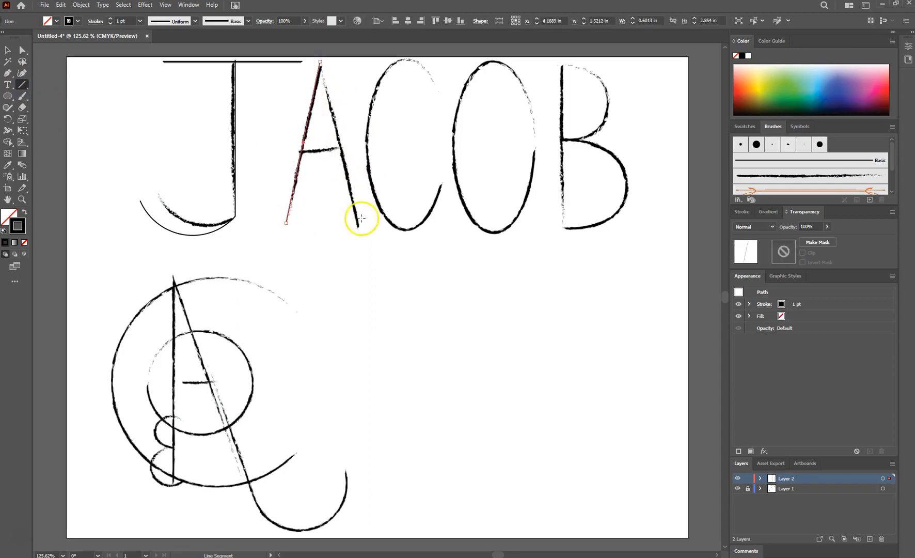
left_click_drag(358, 225, 318, 62)
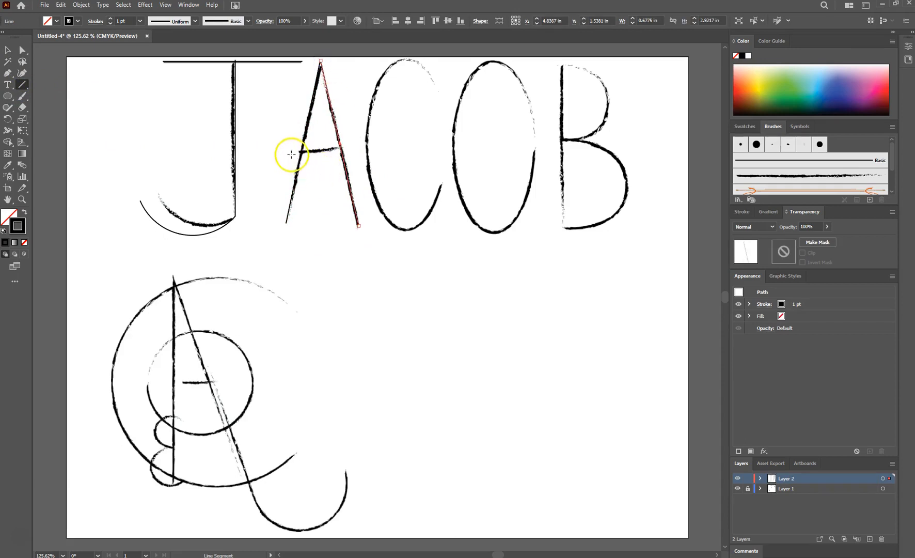
left_click_drag(345, 147, 345, 147)
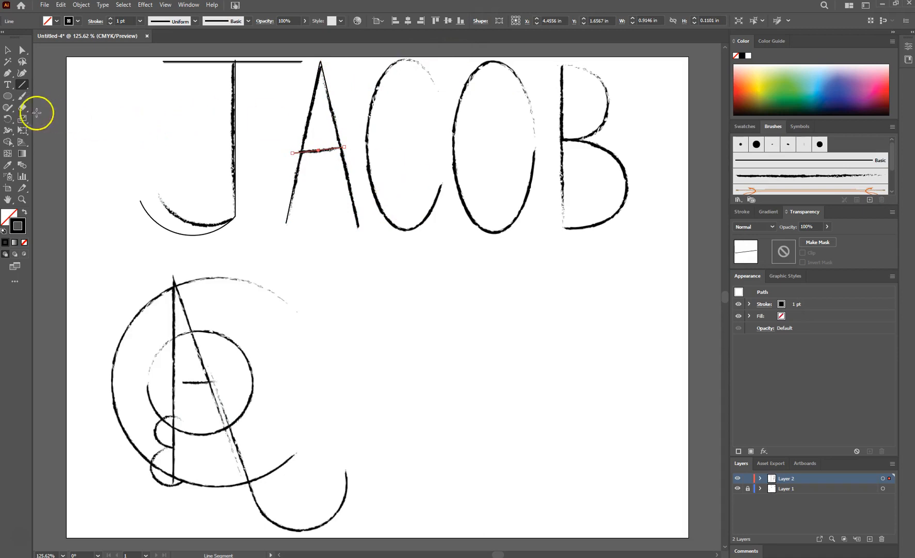
Step: Draw an ellipse about 1.31 × 2.96 in over the C and nudge it into place
left_click(9, 97)
left_click_drag(378, 68, 450, 234)
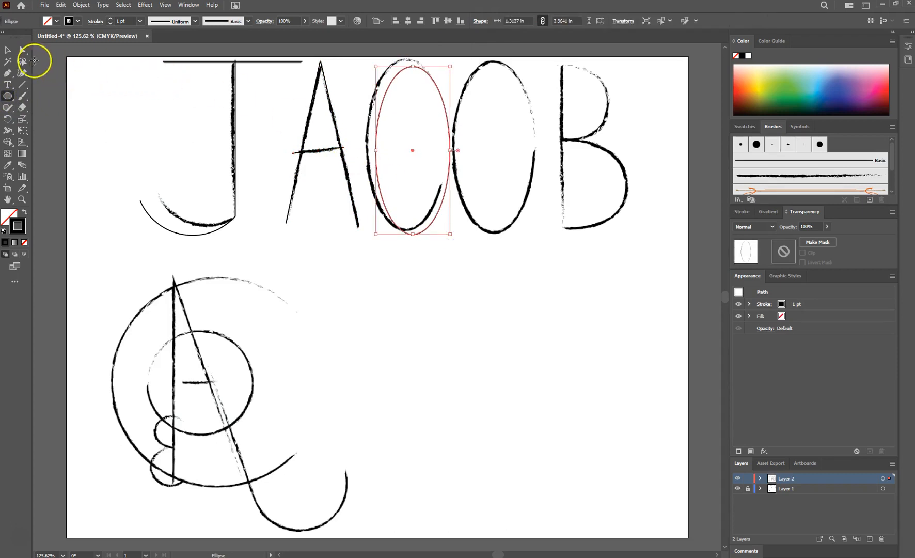
left_click(8, 50)
left_click_drag(430, 81, 425, 76)
Step: Add two anchor points on the C's ellipse and delete the segment between them to open the C
left_click(8, 73)
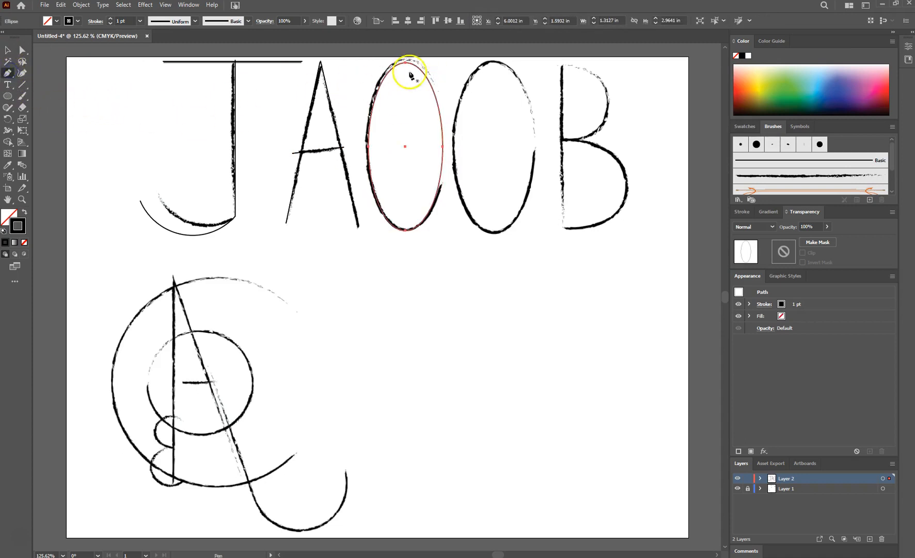
left_click(435, 95)
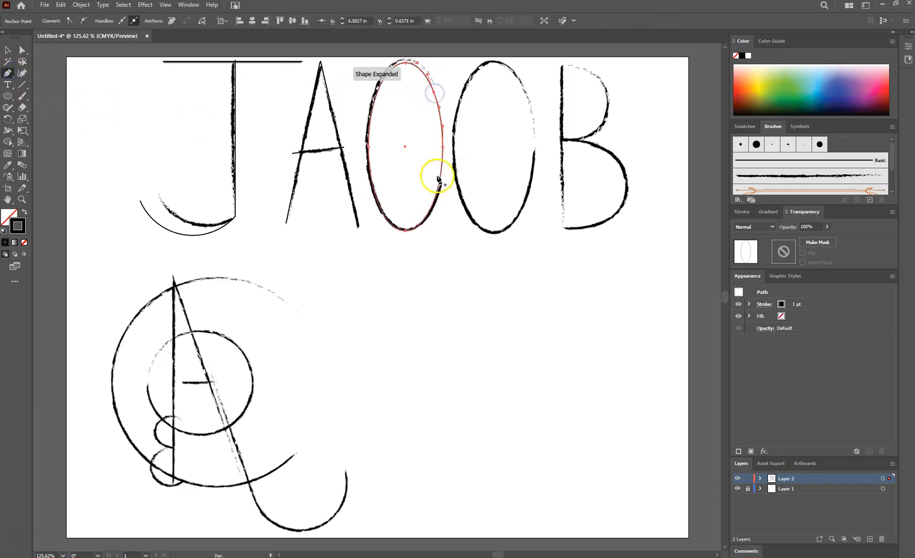
left_click(442, 176)
left_click(22, 49)
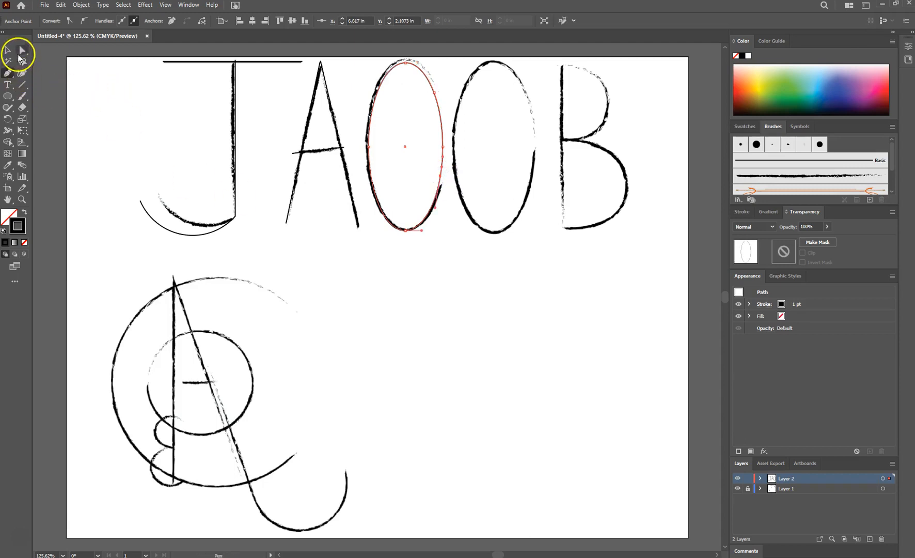
left_click(442, 148)
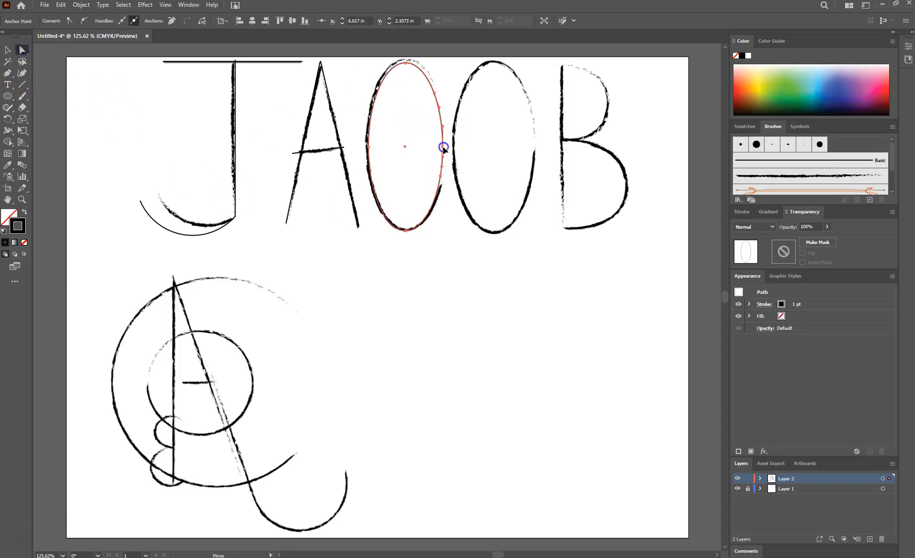
key("Delete")
left_click(425, 301)
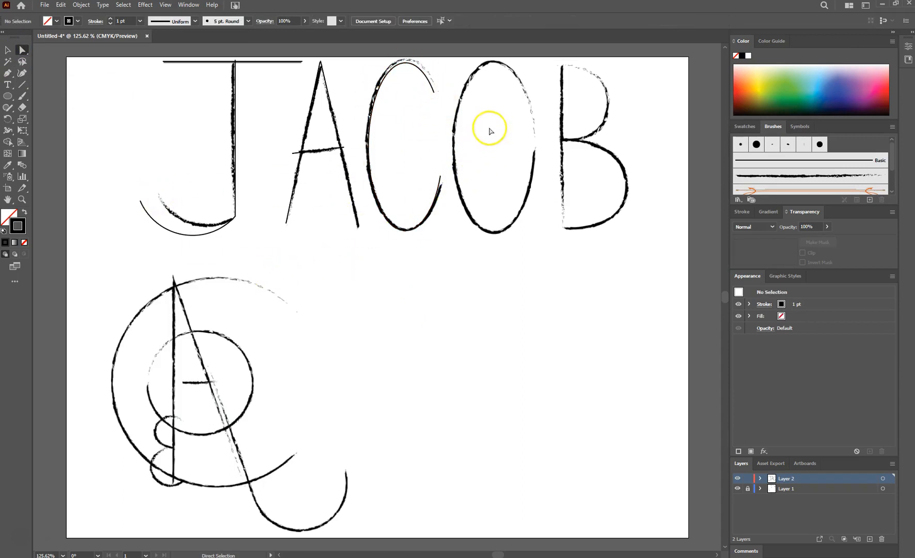
Step: Draw an ellipse about 1.33 × 2.98 in over the O and move it onto the sketched letter
left_click(7, 97)
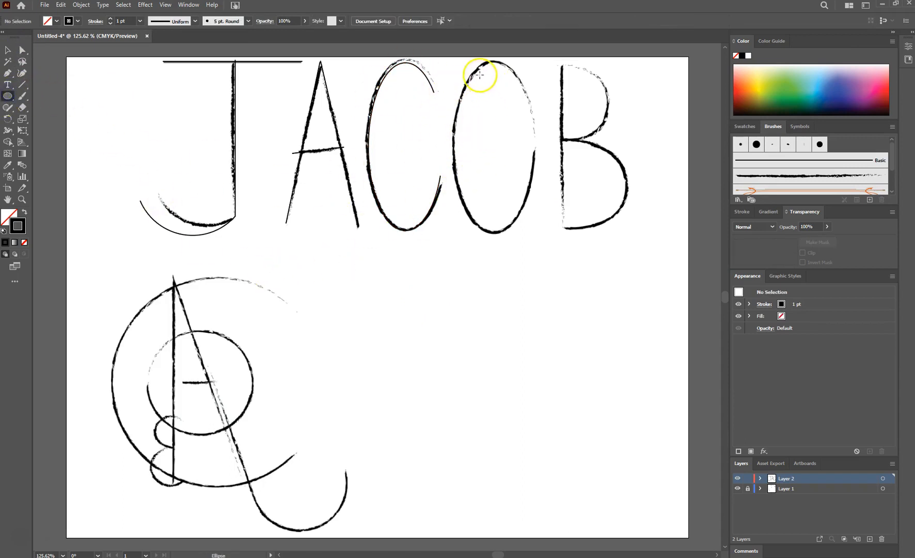
left_click_drag(471, 73, 547, 241)
left_click(7, 49)
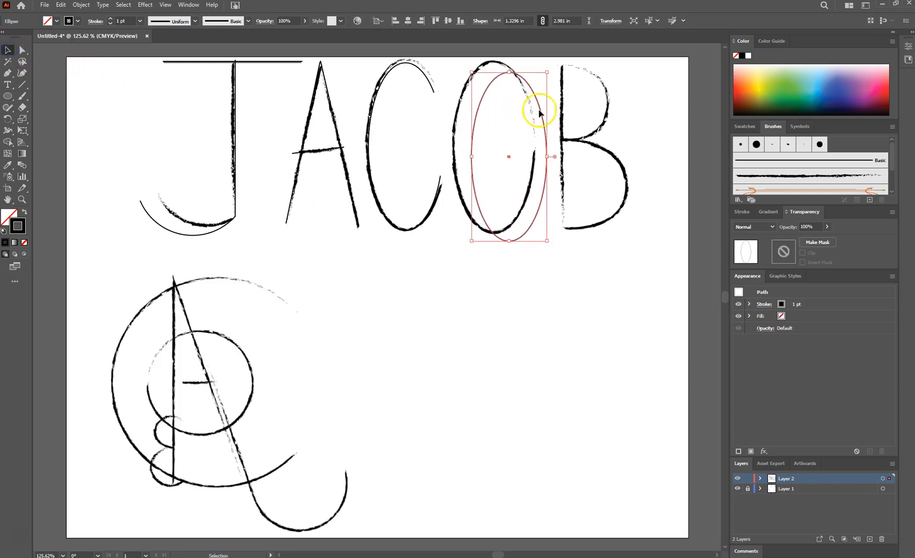
mouse_move(539, 112)
left_mouse_down()
mouse_move(522, 96)
mouse_move(525, 103)
left_mouse_up()
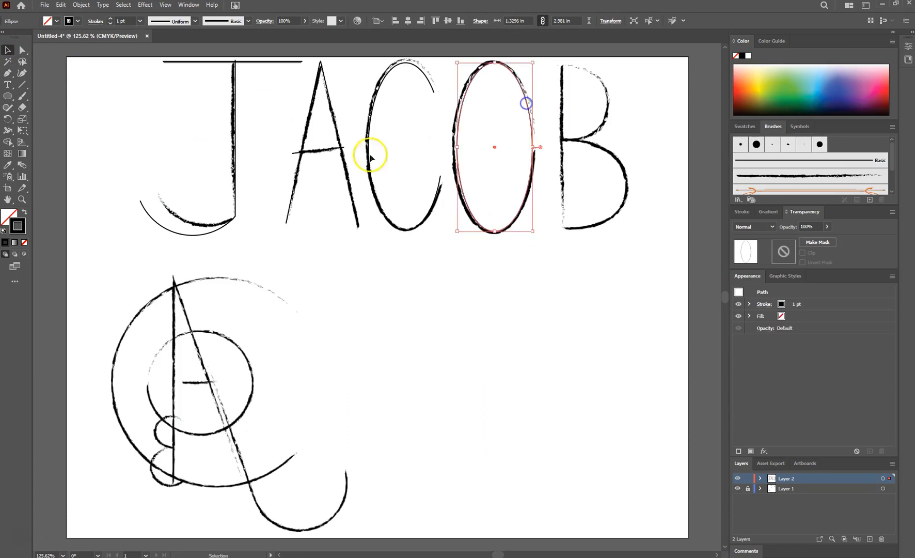
left_click(471, 301)
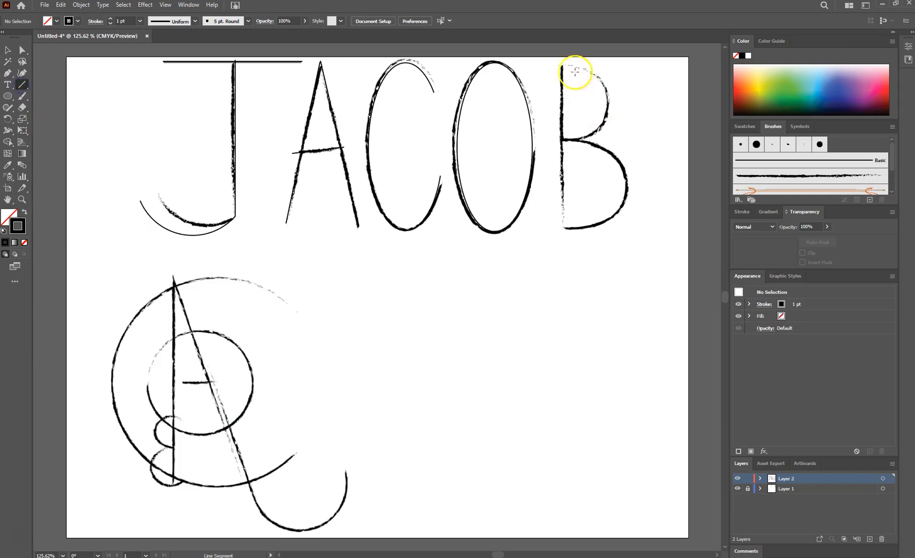
Step: Draw a vertical straight line about 3.06 in long along the B's stem
left_click_drag(560, 64, 563, 237)
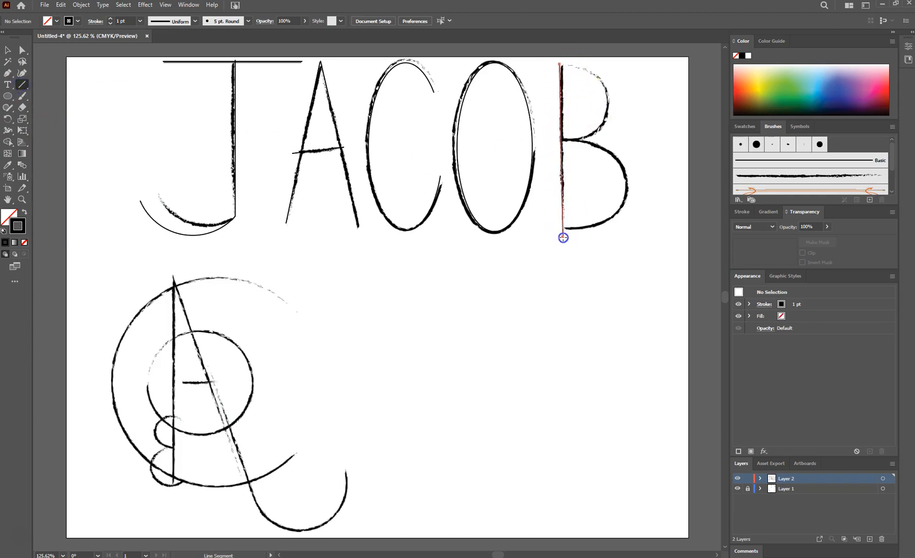
key("shift")
left_click_drag(564, 237, 563, 237)
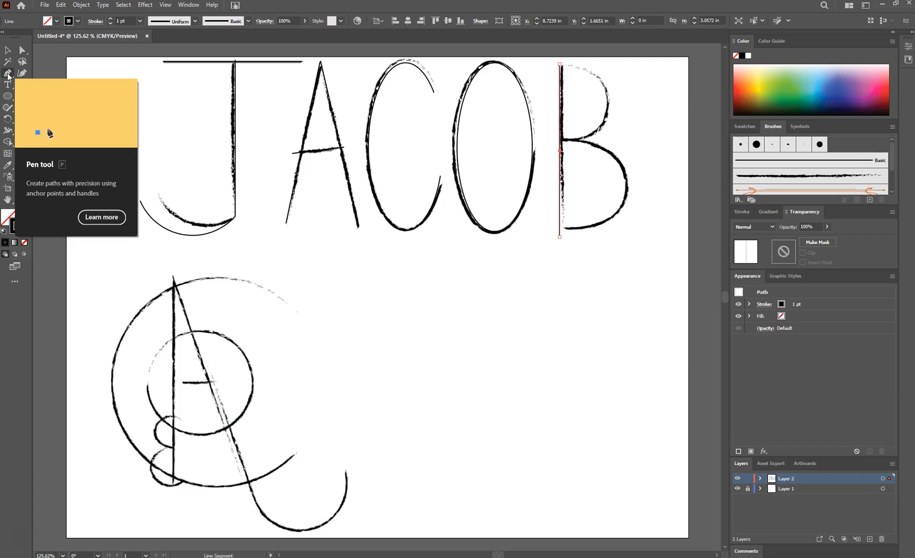
Step: Trace the B's upper and lower bowls as one curved path with the Pen tool
left_click(8, 74)
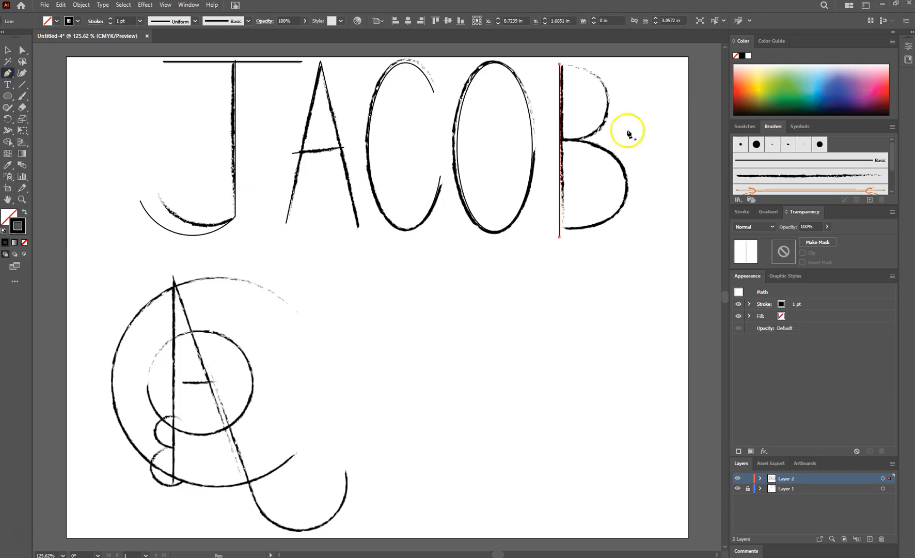
left_click(574, 66)
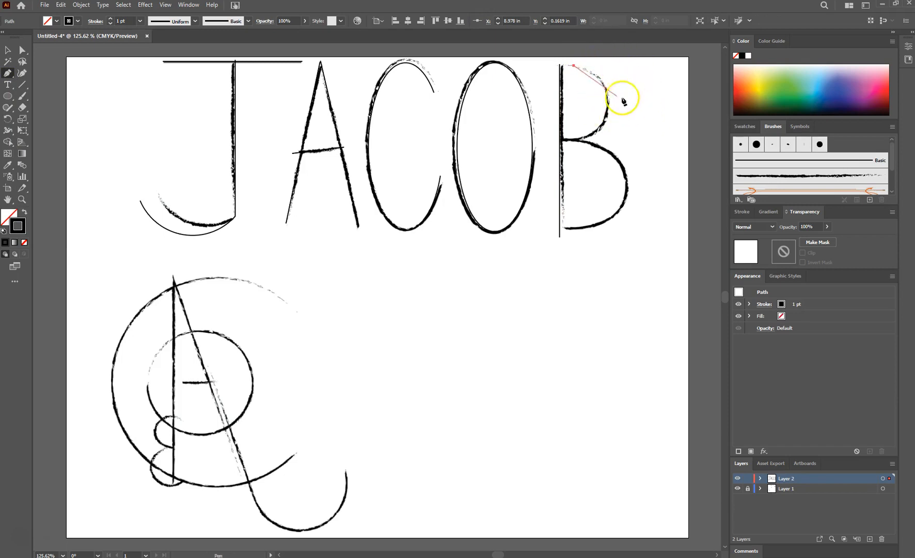
left_click_drag(611, 110, 610, 133)
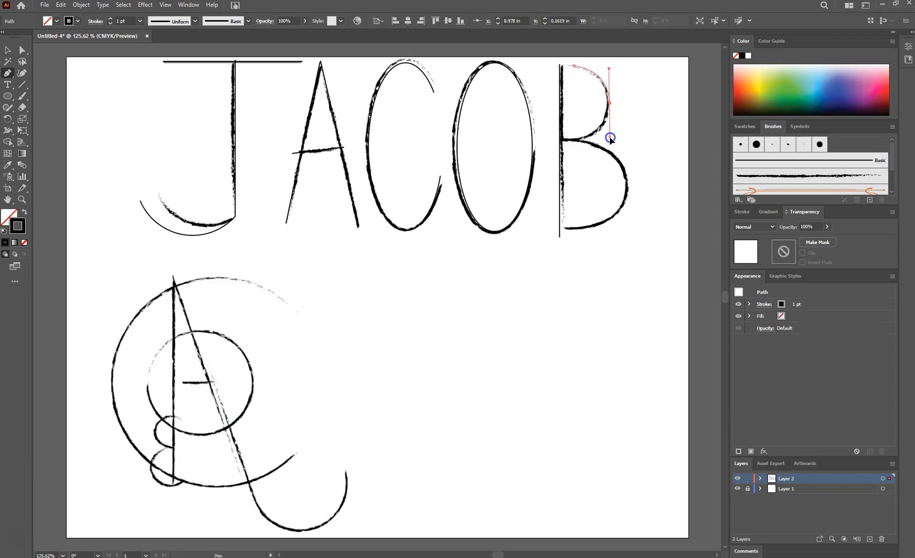
left_click_drag(611, 138, 610, 137)
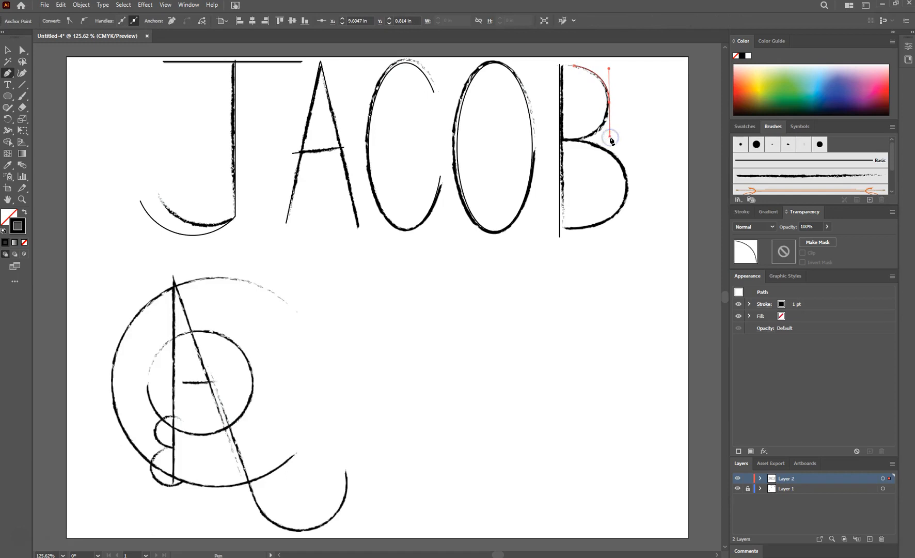
left_click(572, 140)
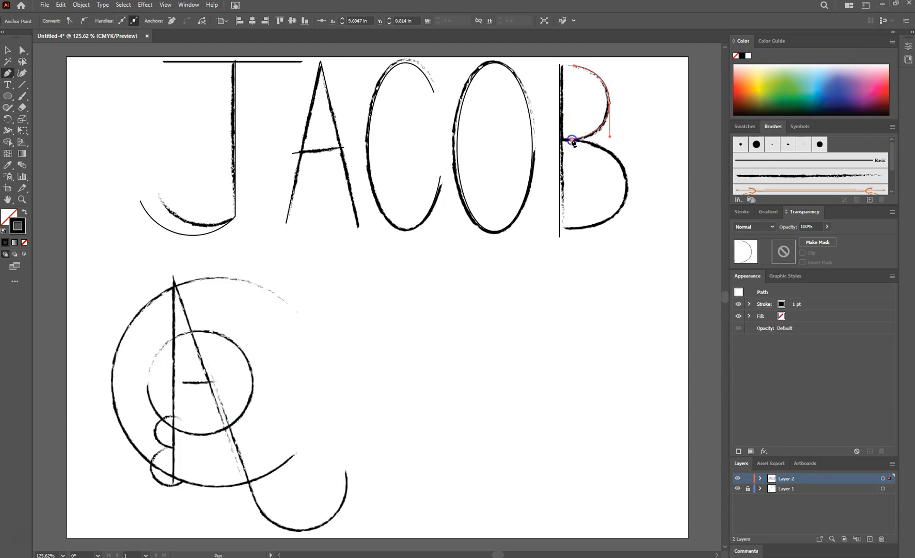
left_click_drag(574, 144, 625, 217)
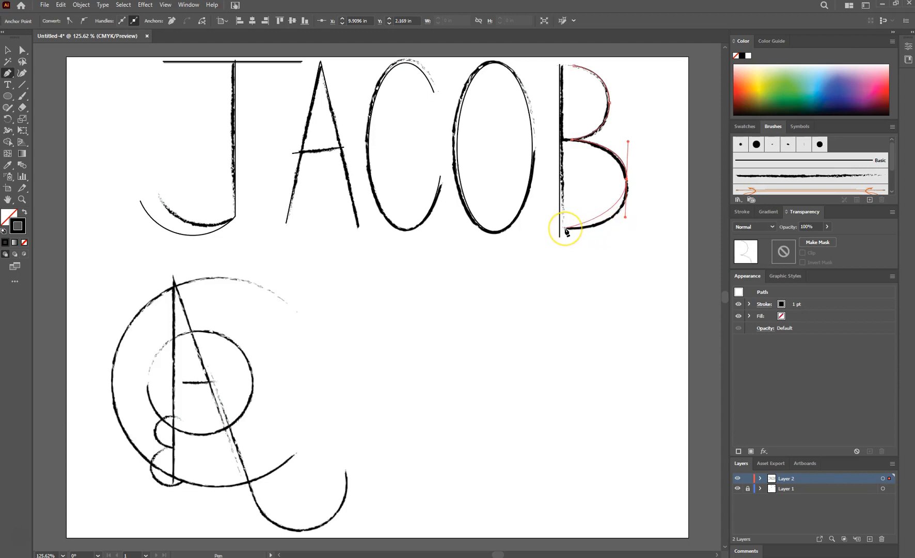
left_click_drag(568, 228, 609, 265)
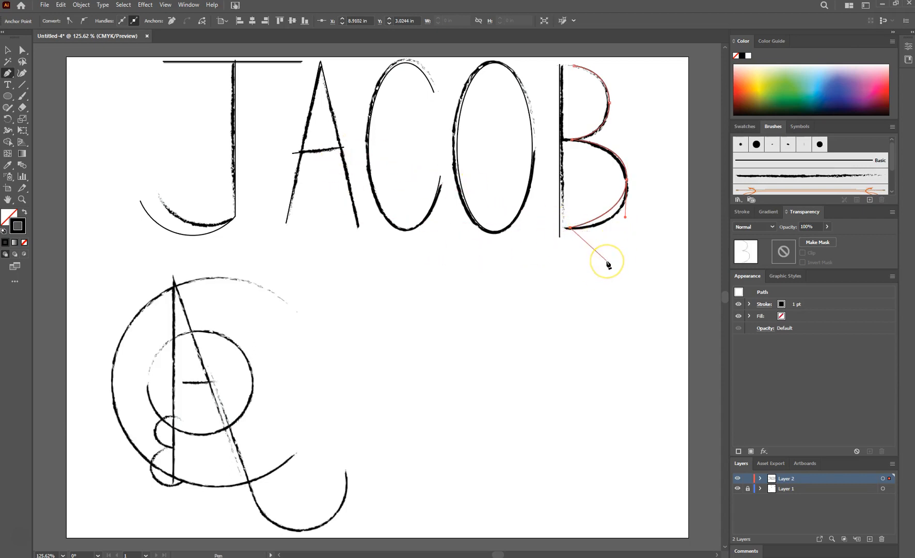
Step: Adjust the direction handle at the lower bowl's widest point to smooth the curve
left_click(22, 49)
left_click_drag(626, 217, 627, 236)
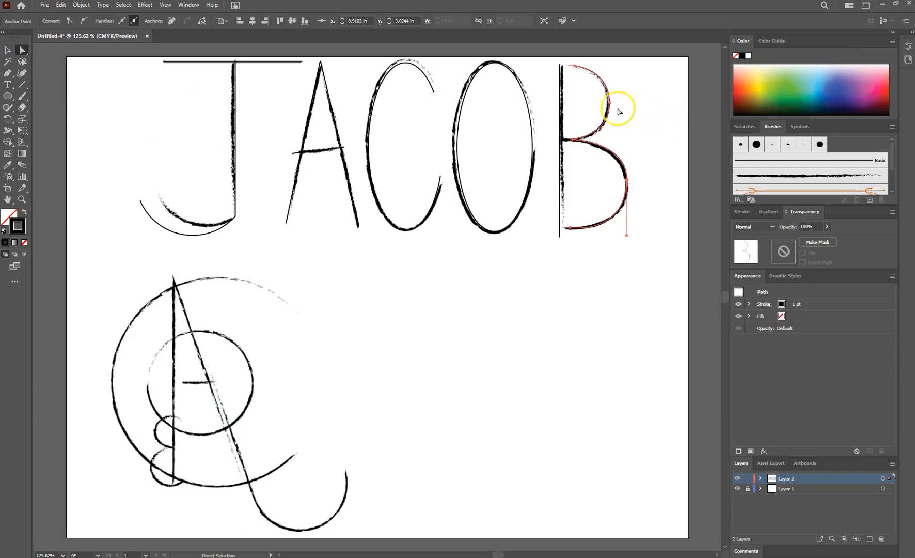
left_click(633, 127)
Step: Select the B's curved path and nudge it into alignment with the sketched bowls
left_click(9, 50)
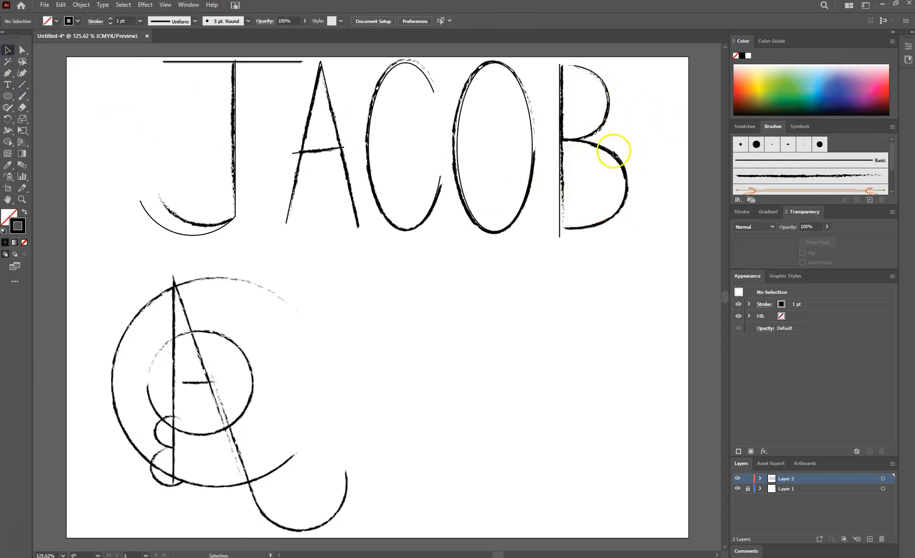
left_click(605, 178)
left_click_drag(599, 227, 599, 236)
left_click(622, 156)
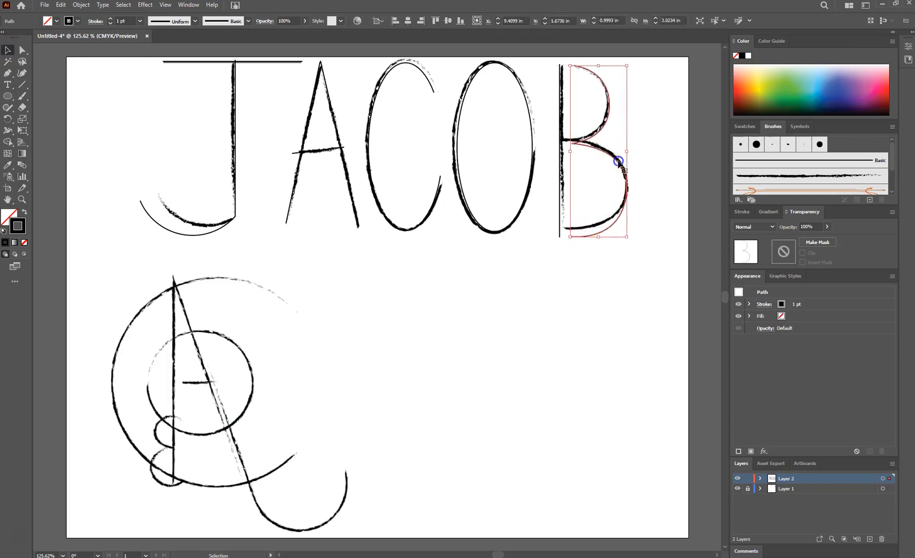
left_click_drag(603, 151, 592, 153)
left_click(603, 261)
Step: Select all traced JACOB paths and move them down slightly below the sketch to compare
left_click_drag(669, 255, 95, 246)
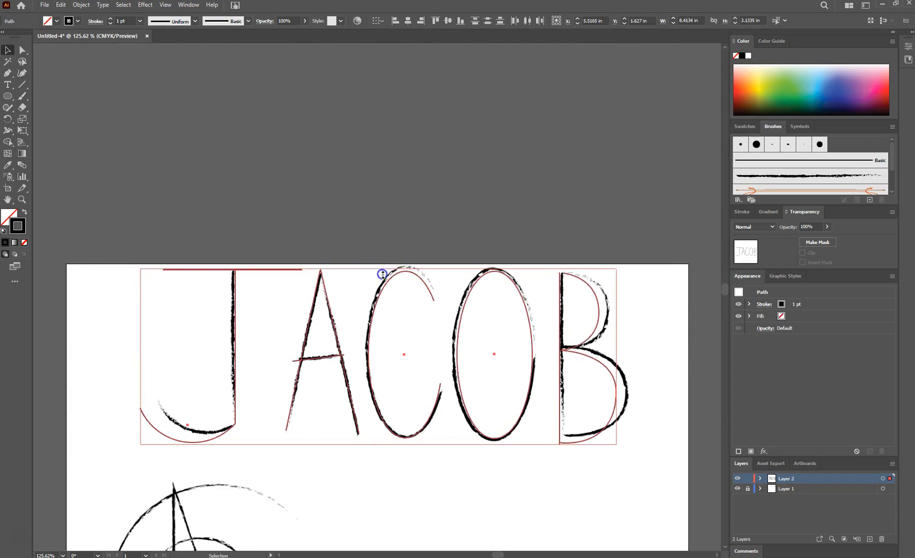
left_click_drag(382, 273, 379, 310)
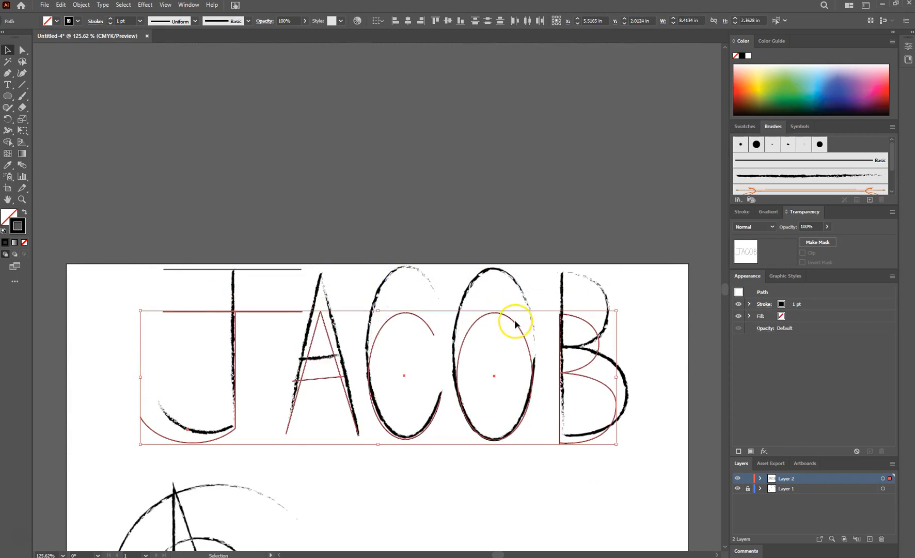
mouse_move(515, 321)
left_mouse_down()
mouse_move(500, 306)
mouse_move(519, 310)
mouse_move(511, 310)
left_mouse_up()
left_click(609, 184)
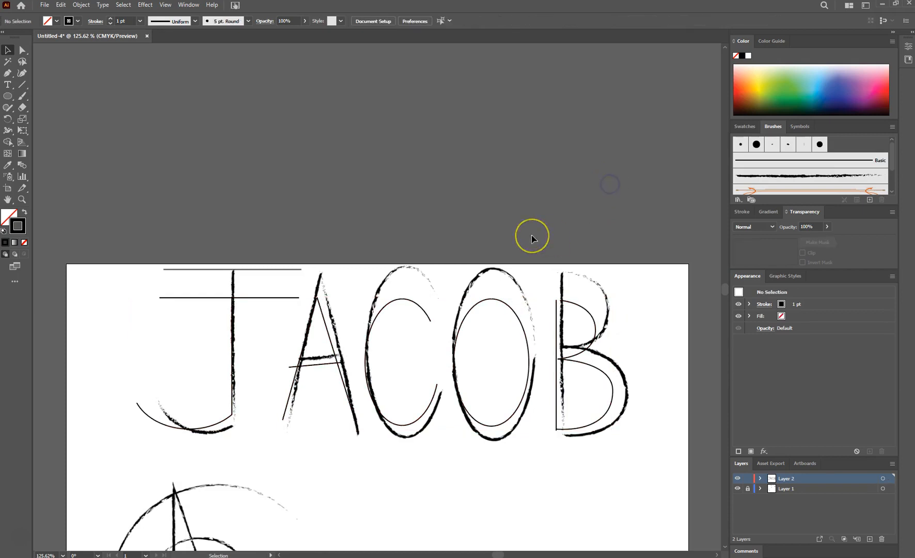
Step: Save the document as Pemberton CN Illustrator in Adobe Illustrator format with the default Illustrator options
scroll(574, 217, "down", 2)
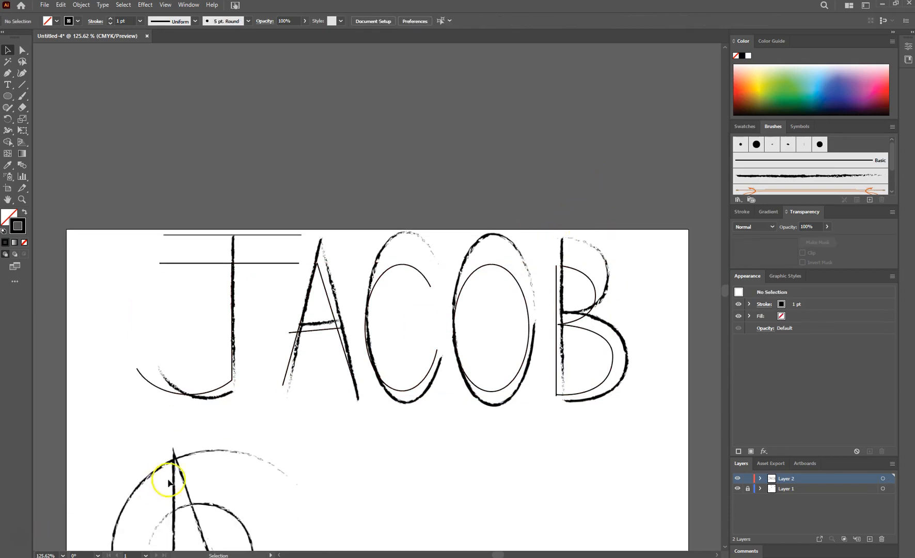
scroll(168, 481, "down", 4)
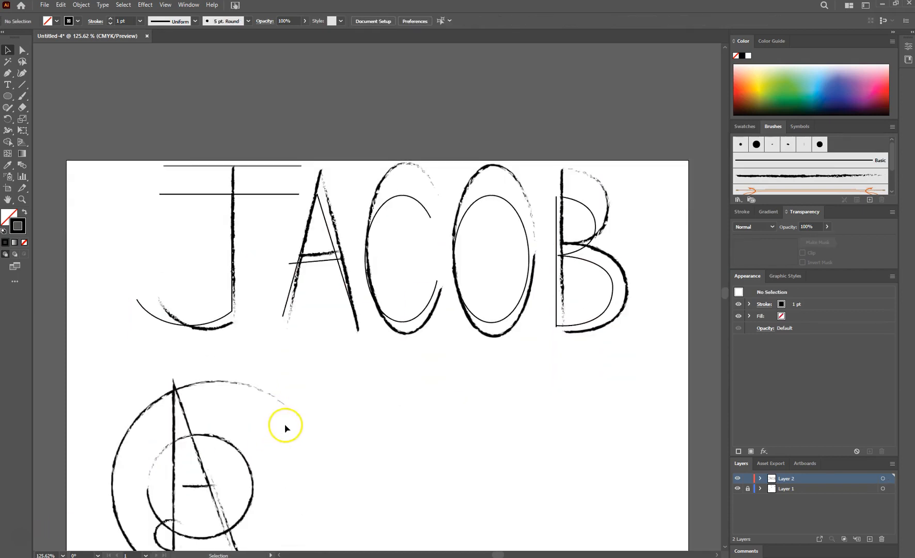
left_click(41, 6)
left_click(75, 103)
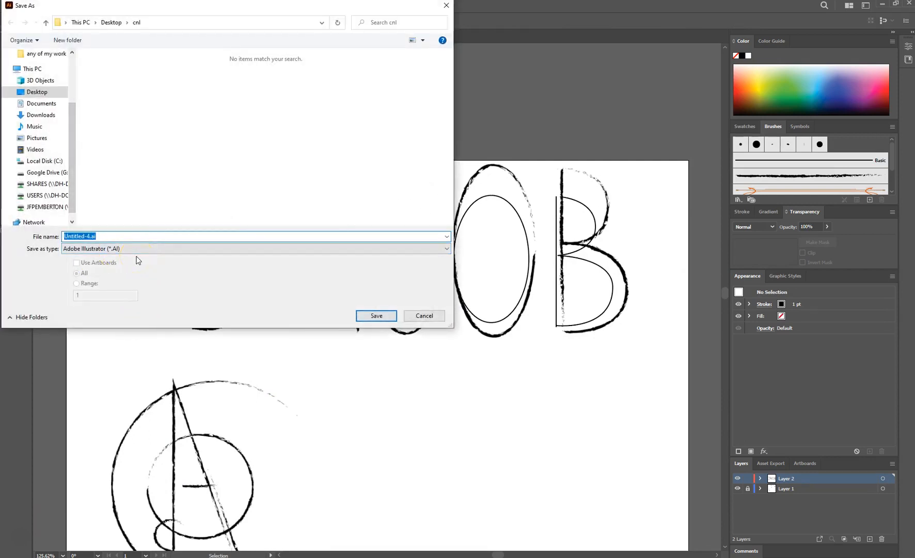
type("Pemberton")
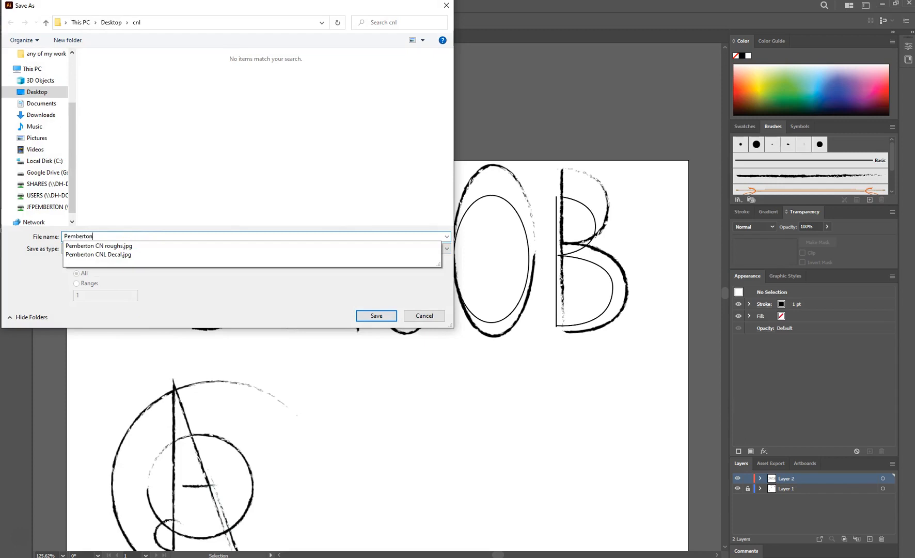
type(" CN Illustrator")
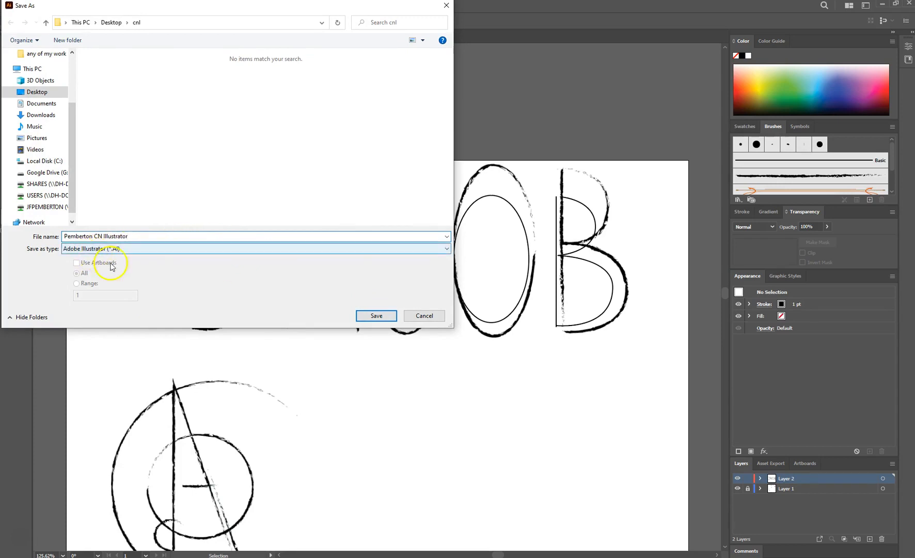
left_click(377, 316)
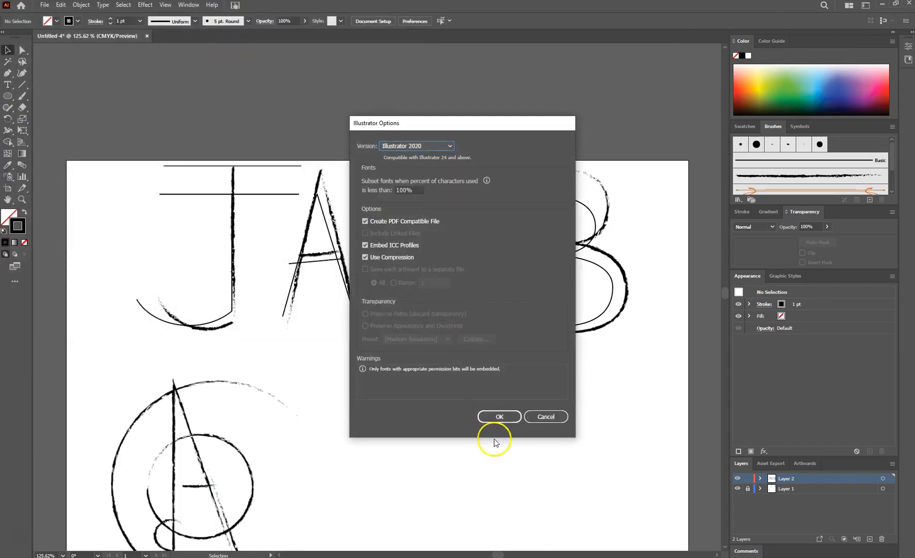
left_click(498, 418)
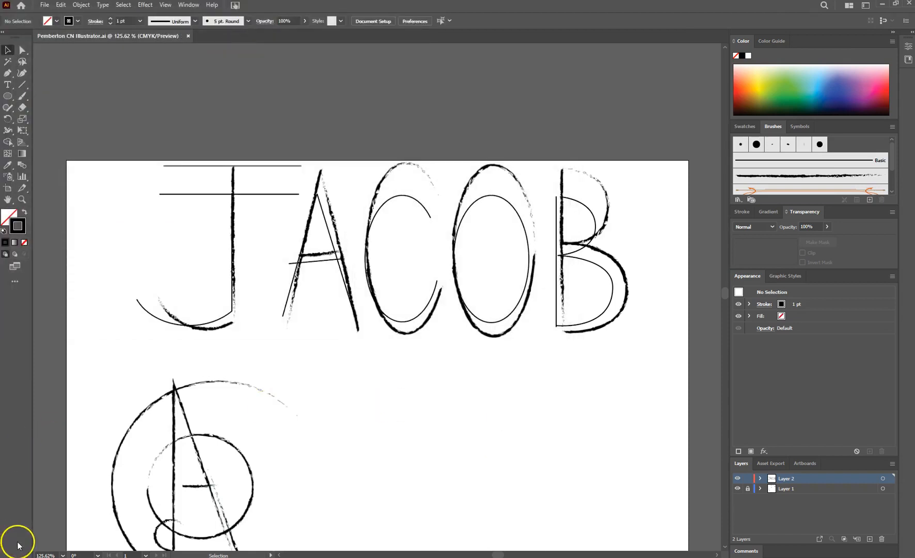